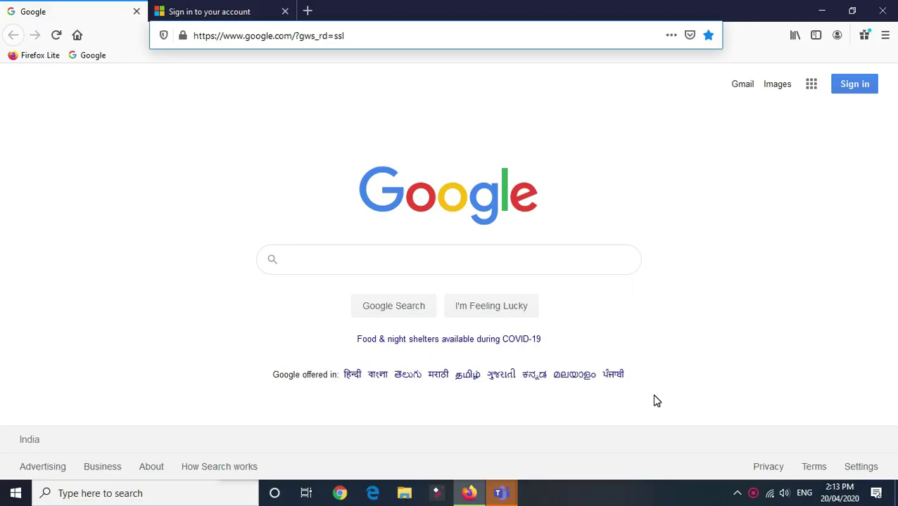
Load portal.office.com and sign in with the school account's e-mail and password, declining to save the login
key("Return")
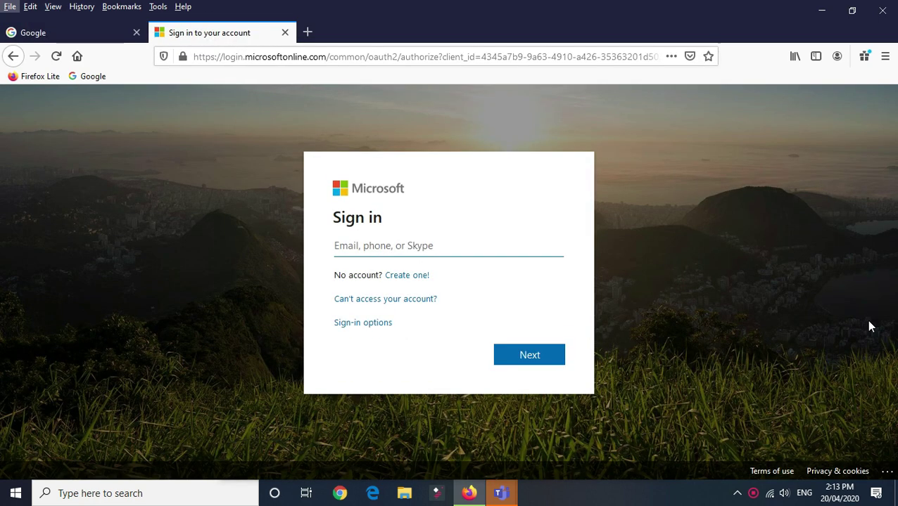
key("alt+v")
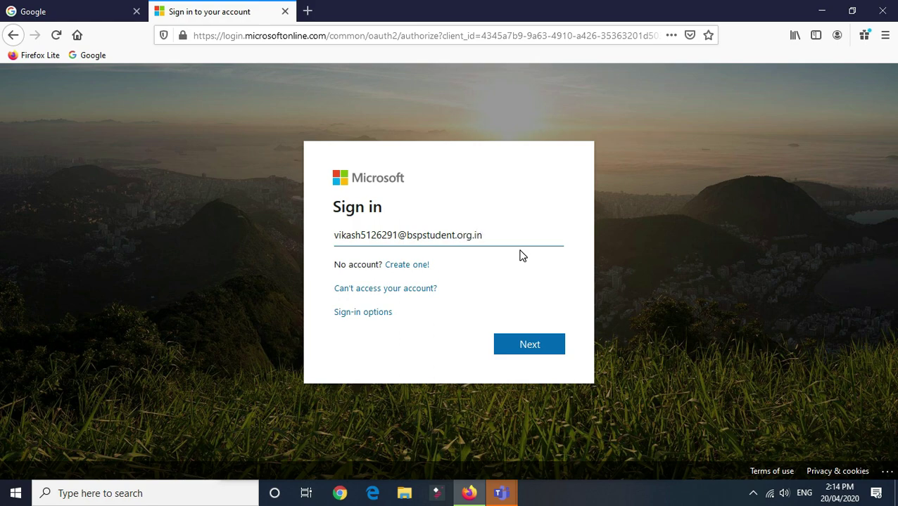
left_click(541, 347)
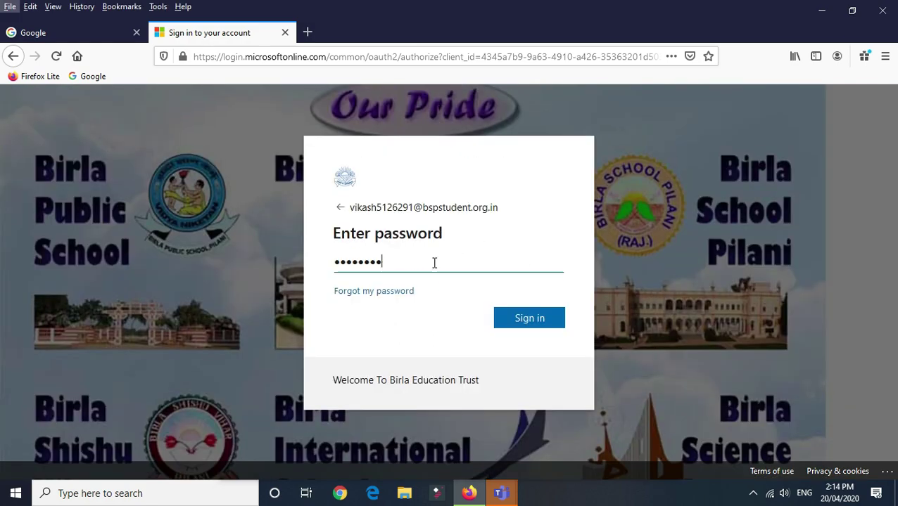
left_click(538, 322)
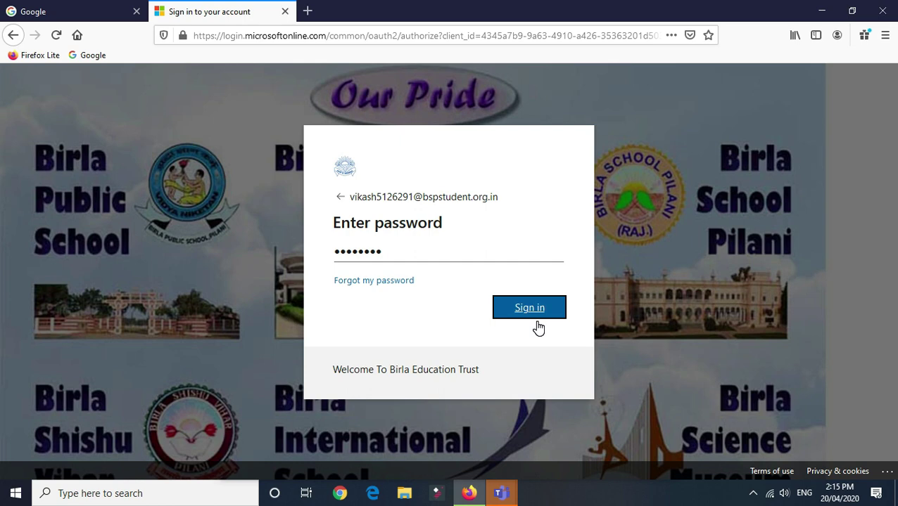
left_click(365, 154)
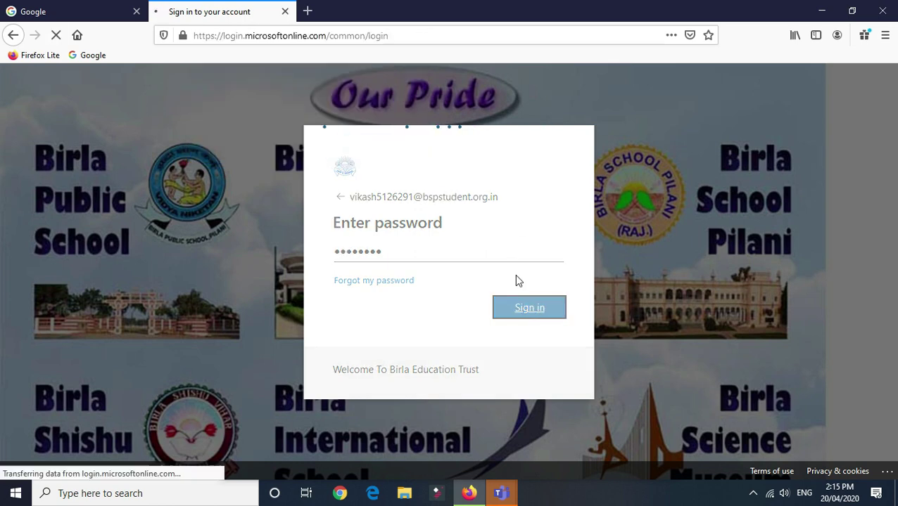
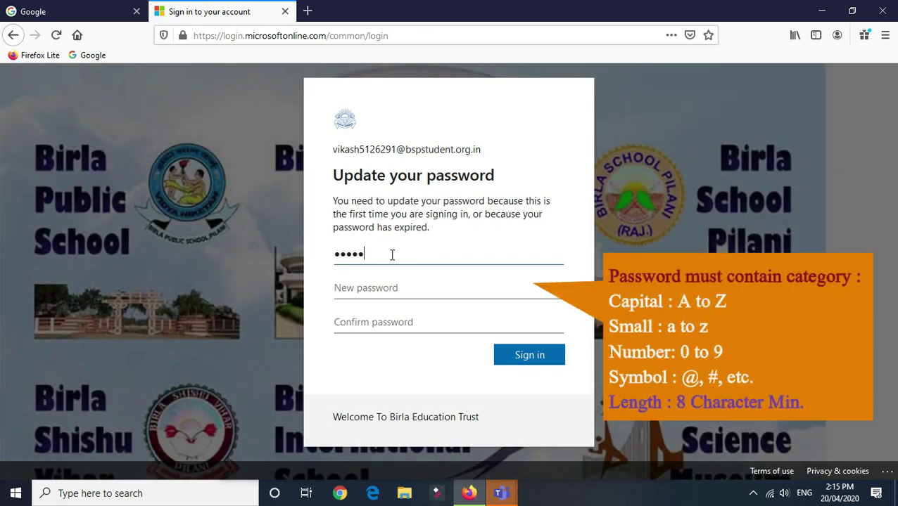
Enter the current password, a new password and its confirmation, then submit the update
key("Tab")
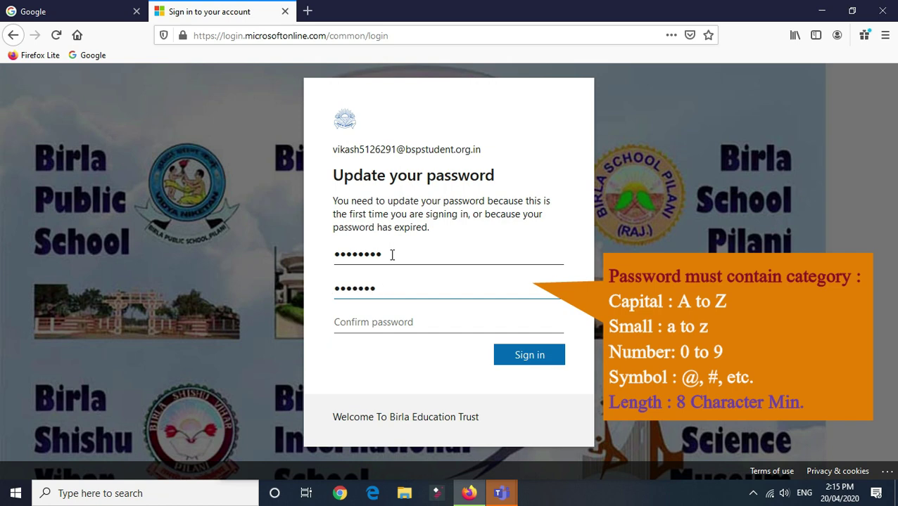
key("Tab")
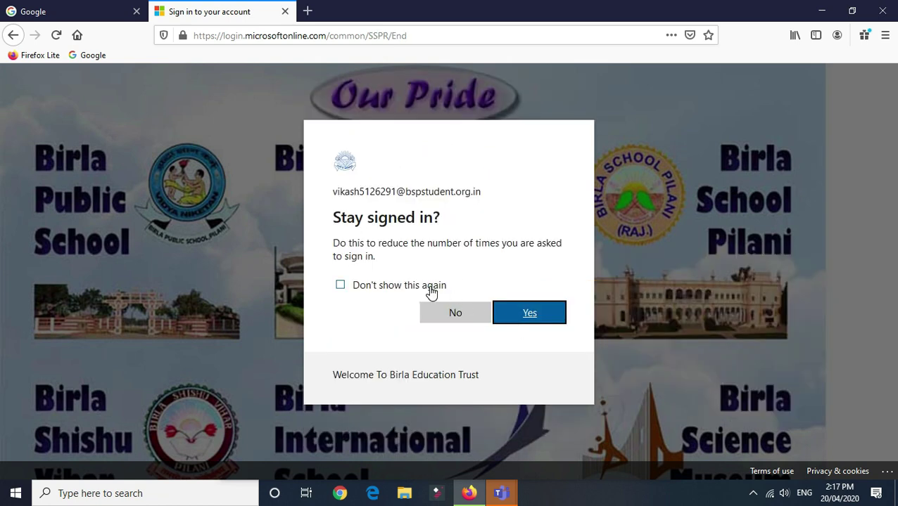
left_click(427, 285)
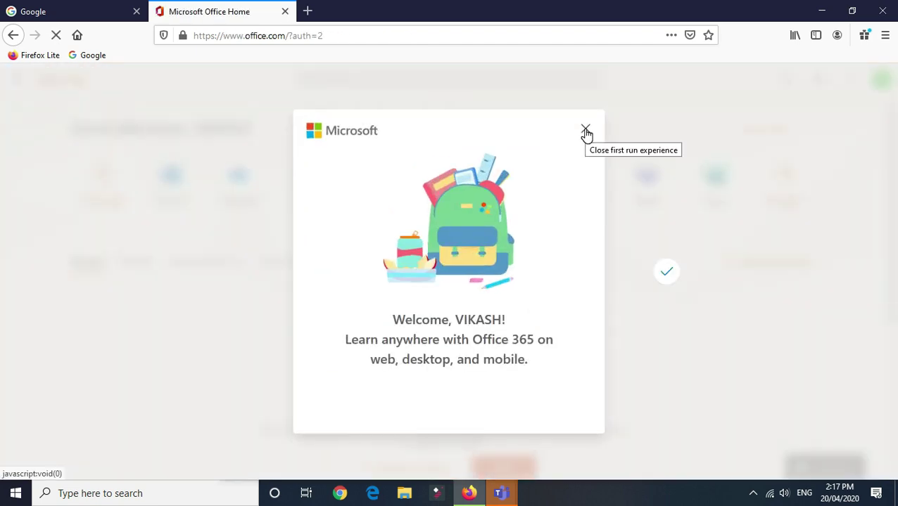
Dismiss the Office welcome message and launch Teams from the full Office app list
left_click(586, 133)
left_click(781, 236)
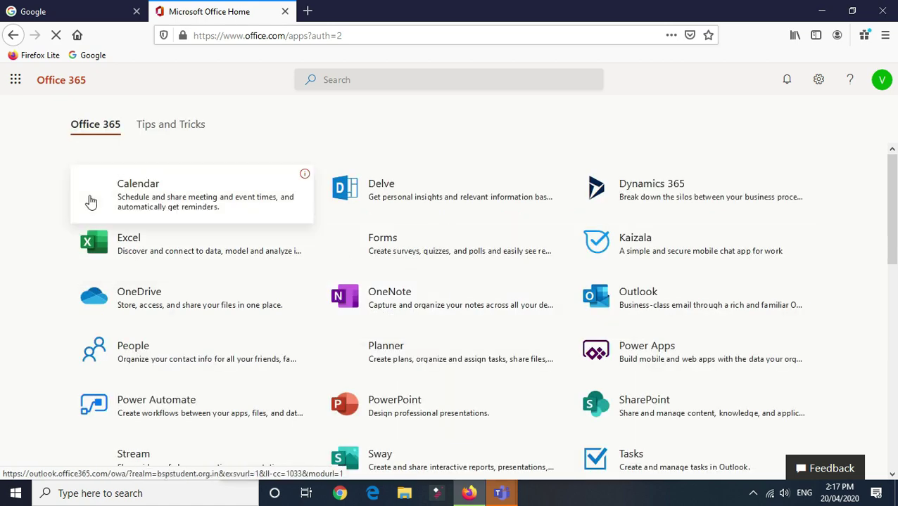
scroll(134, 299, "down", 3)
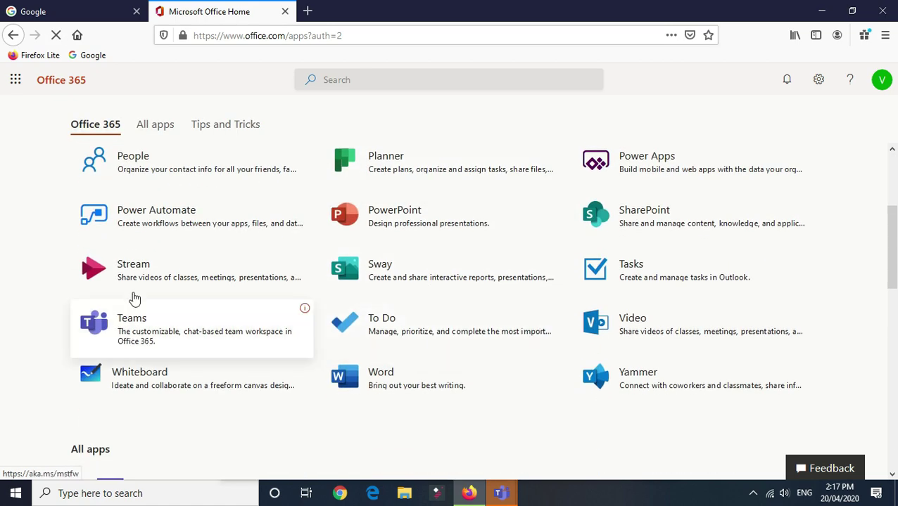
scroll(136, 279, "down", 4)
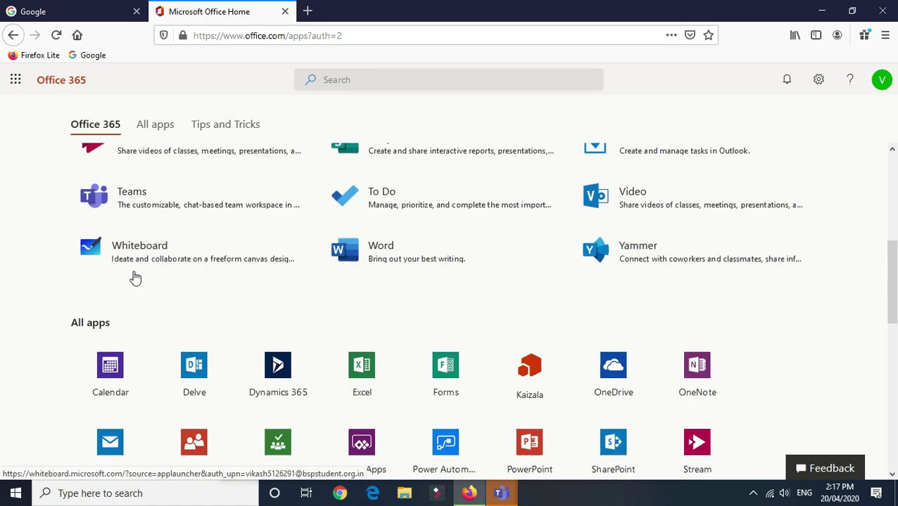
left_click(134, 198)
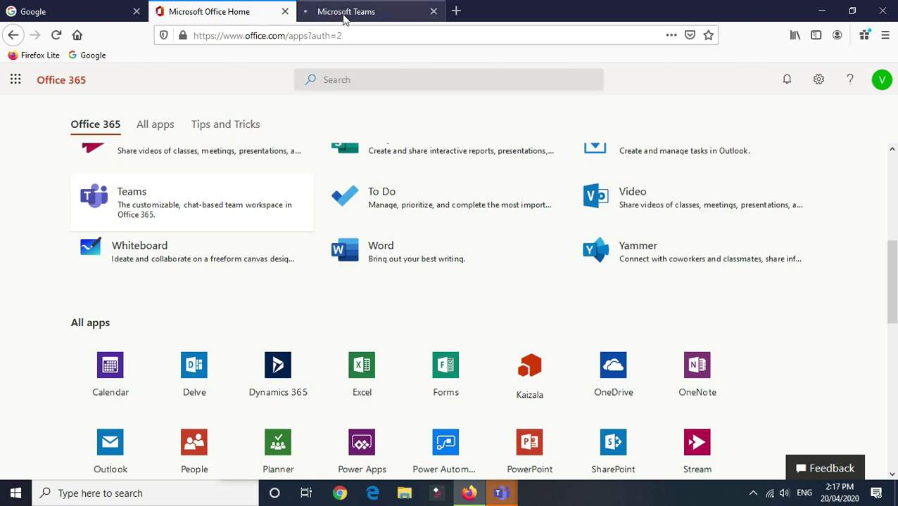
Click through the Teams welcome tour to the end and dismiss the read receipts announcement
left_click(341, 13)
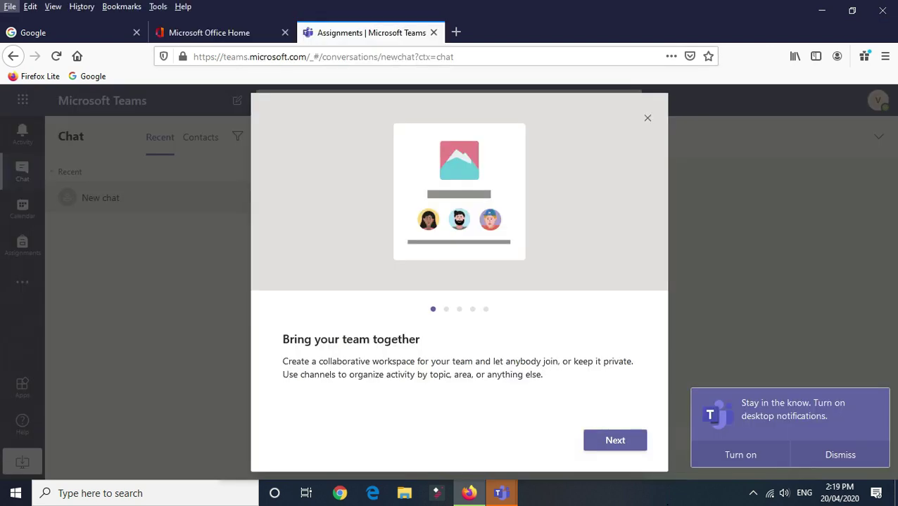
key("alt")
left_click(606, 431)
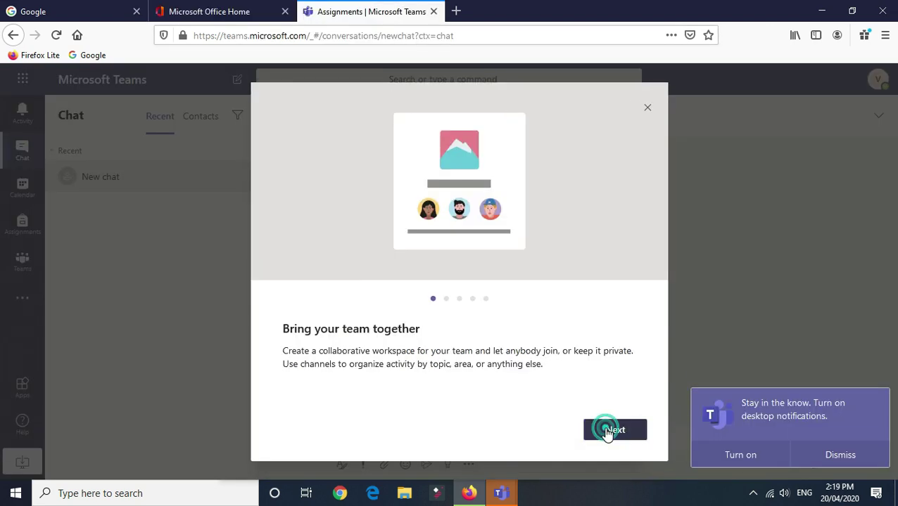
left_click(608, 431)
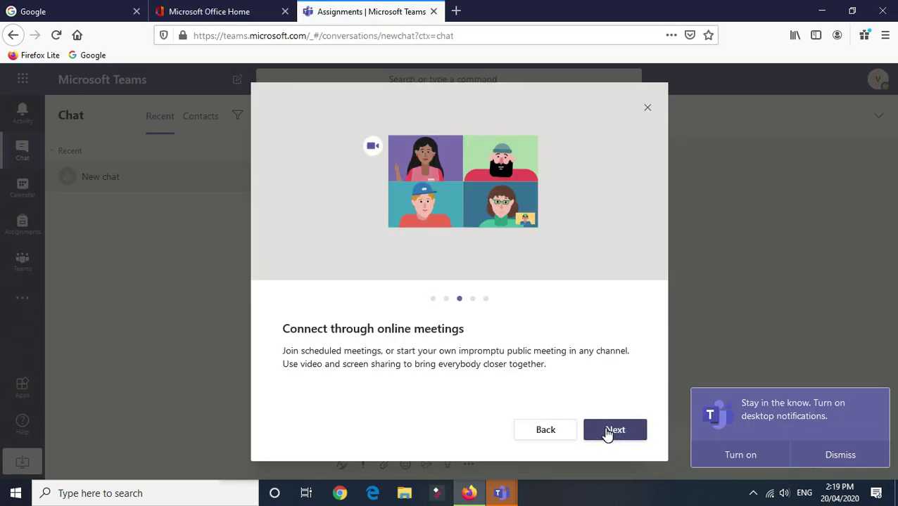
left_click(608, 431)
left_click(607, 431)
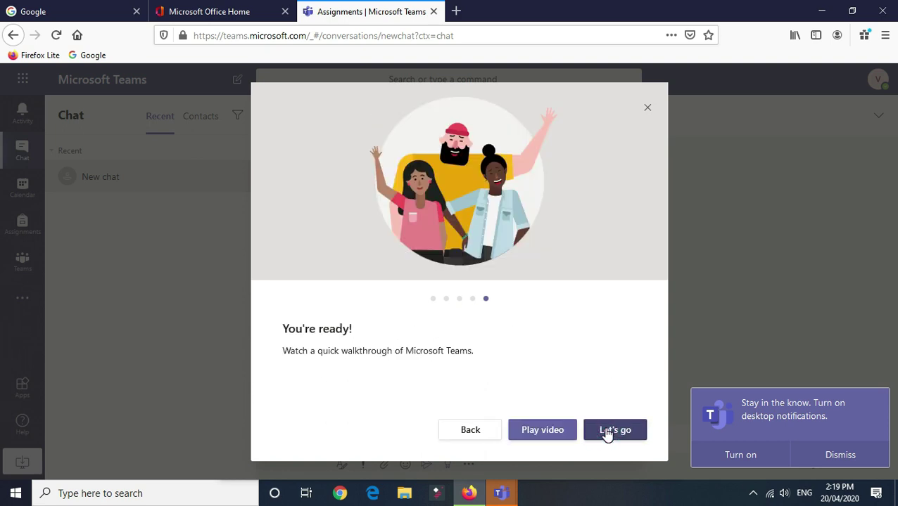
left_click(617, 437)
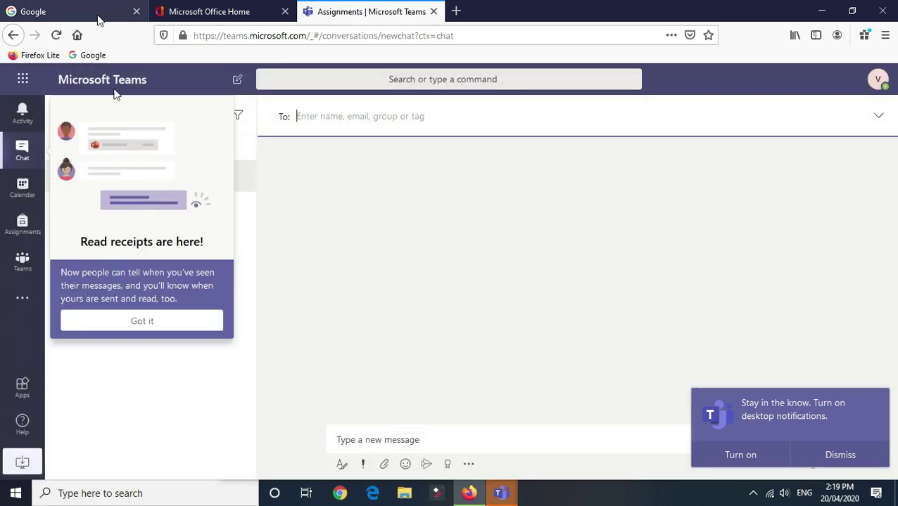
left_click(178, 328)
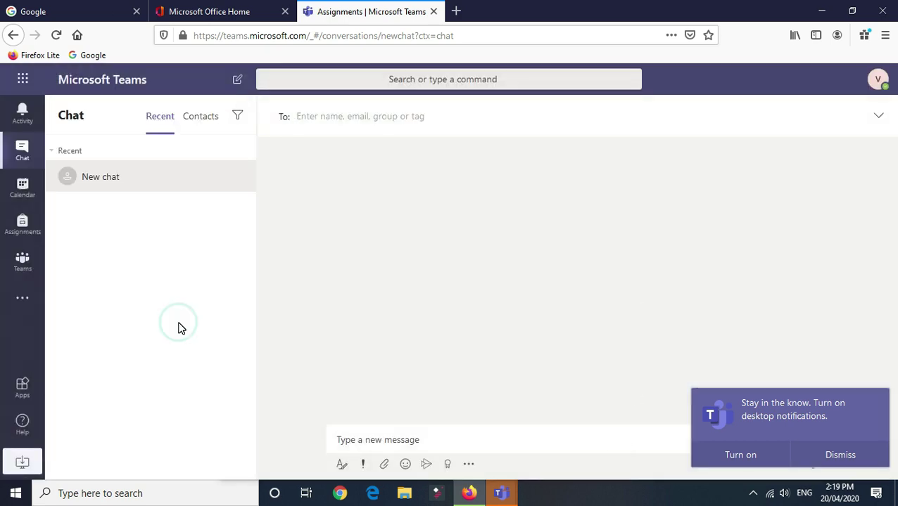
Show the calendar in seven-day Week view and allow Teams desktop notifications
left_click(22, 121)
left_click(22, 149)
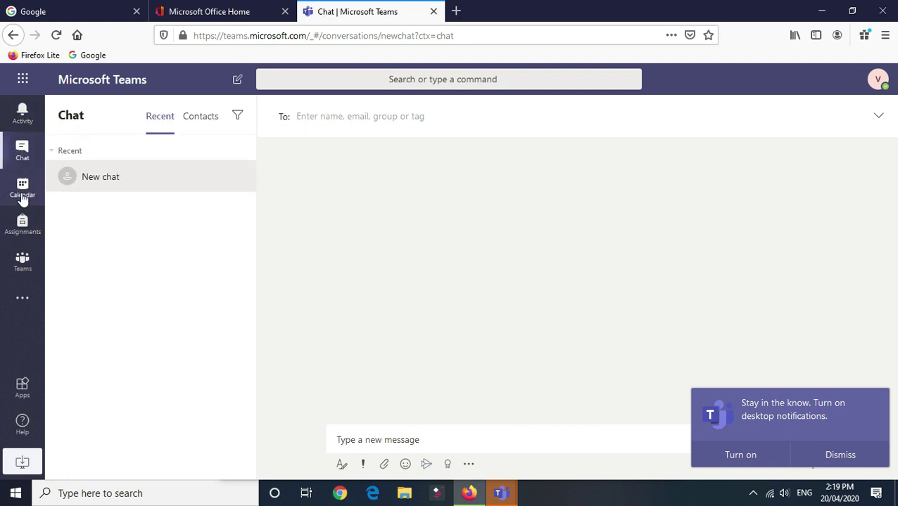
left_click(22, 197)
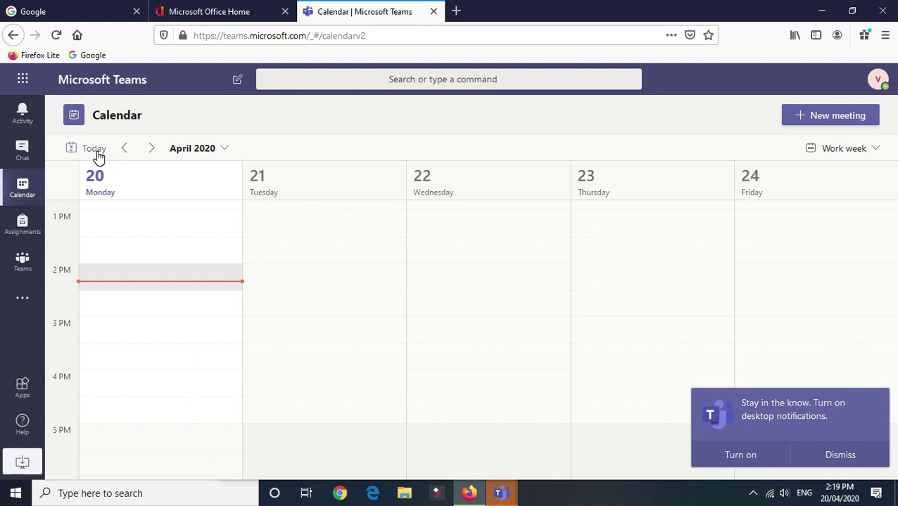
left_click(875, 152)
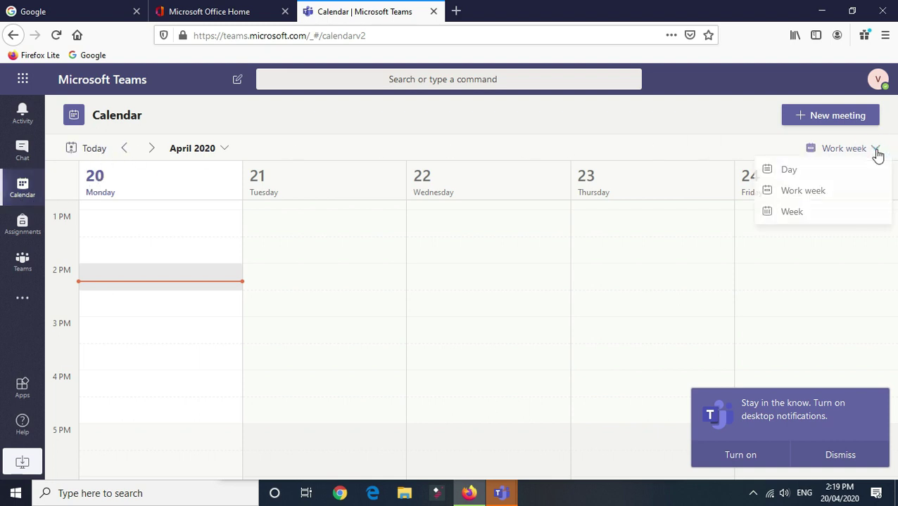
left_click(854, 215)
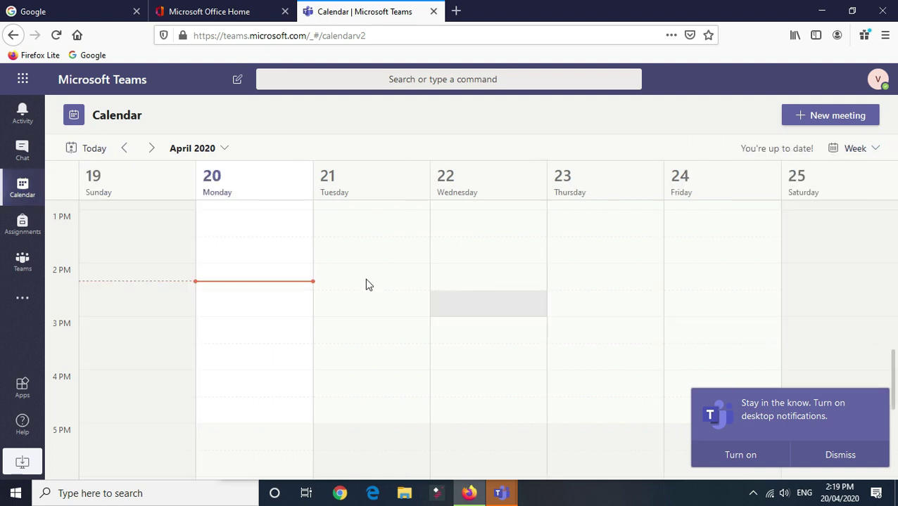
key("alt")
left_click(747, 459)
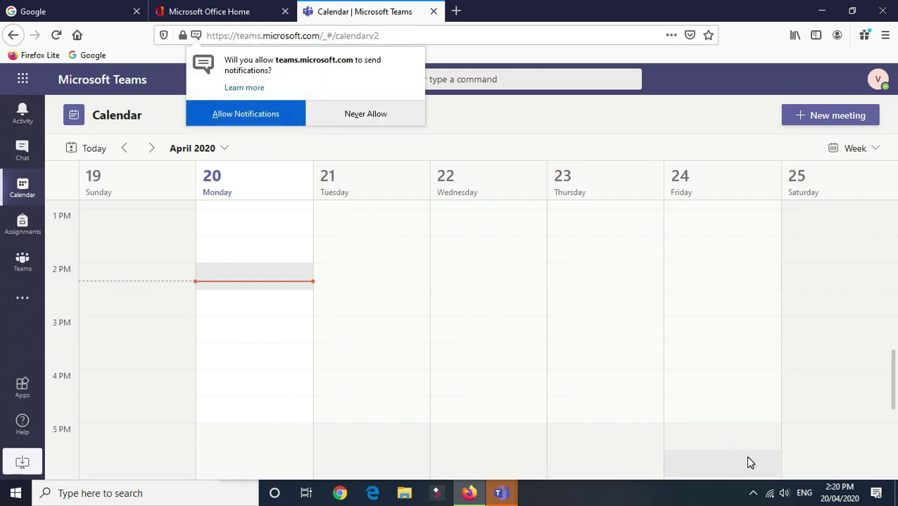
left_click(270, 121)
Check the signed-in account details, then begin entering the school e-mail in the desktop sign-in
left_click(22, 80)
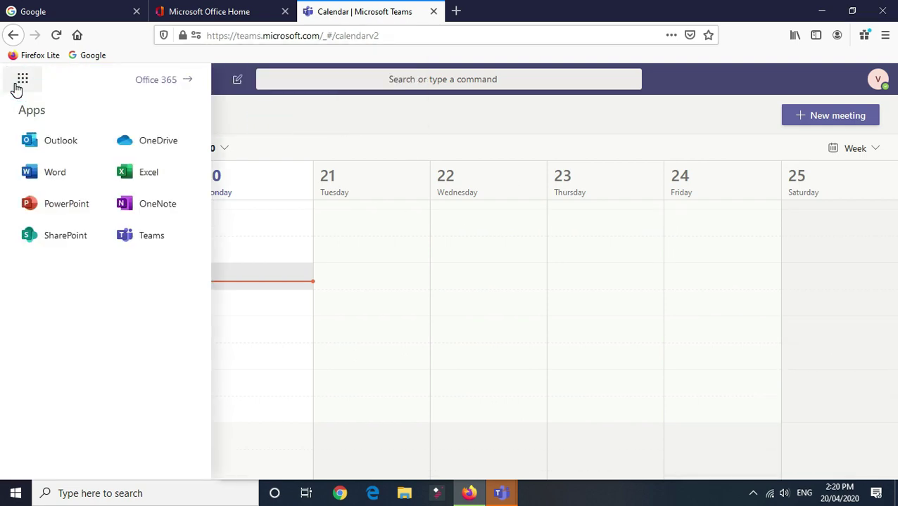
left_click(876, 81)
left_click(220, 15)
left_click(881, 80)
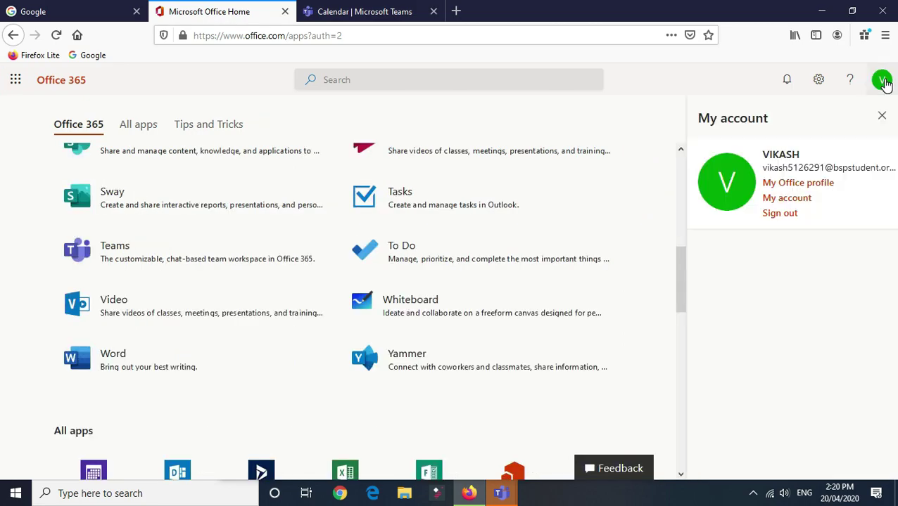
left_click(377, 19)
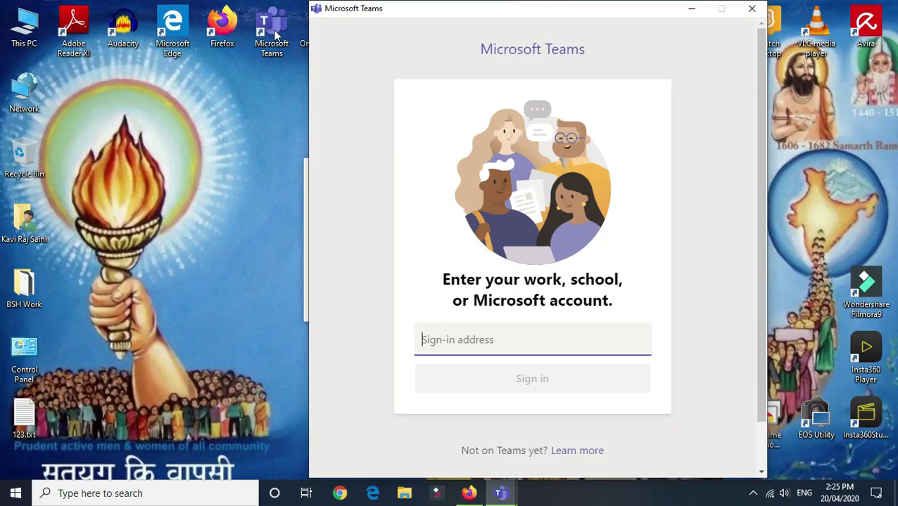
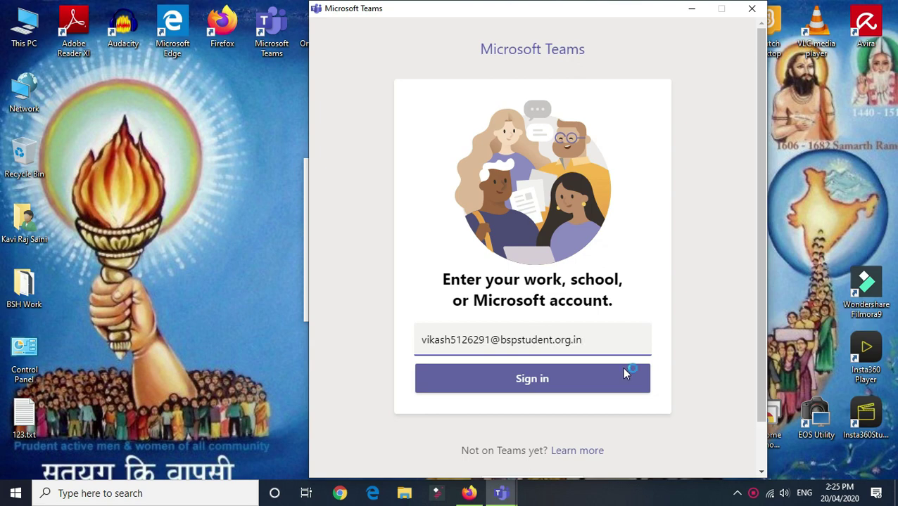
Sign in to the Teams desktop app with the school account's address and password
left_click(622, 368)
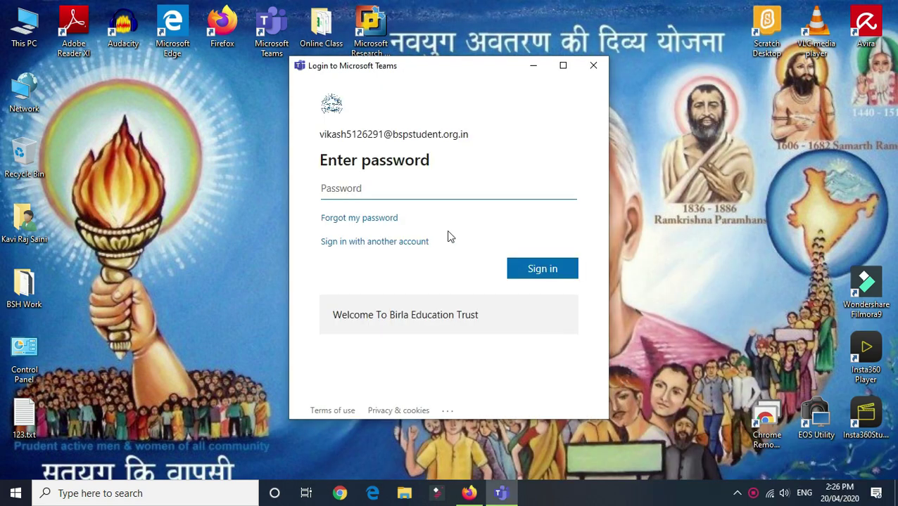
type("******")
type("***")
left_click(517, 272)
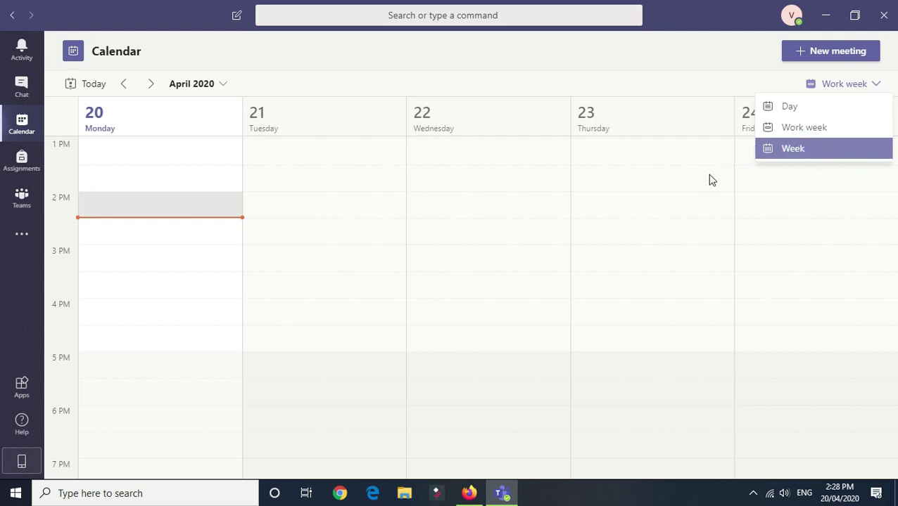
Switch to Week view for 19–25 April 2020 and scroll through every hour to confirm it's empty
key("Return")
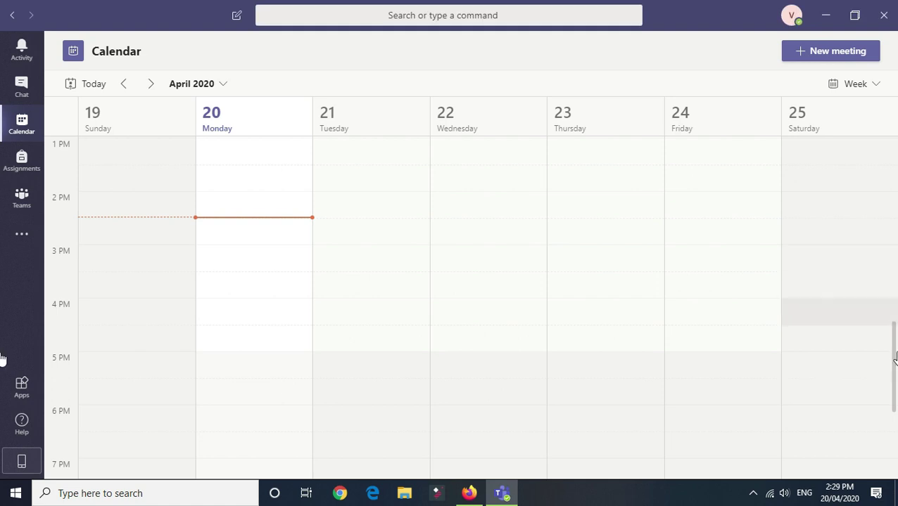
scroll(895, 289, "up", 4)
scroll(893, 253, "up", 1)
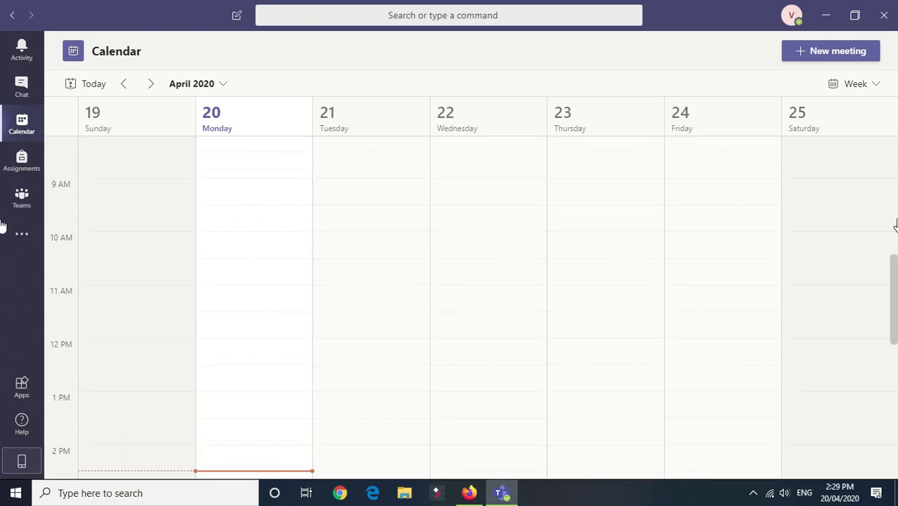
scroll(895, 200, "up", 5)
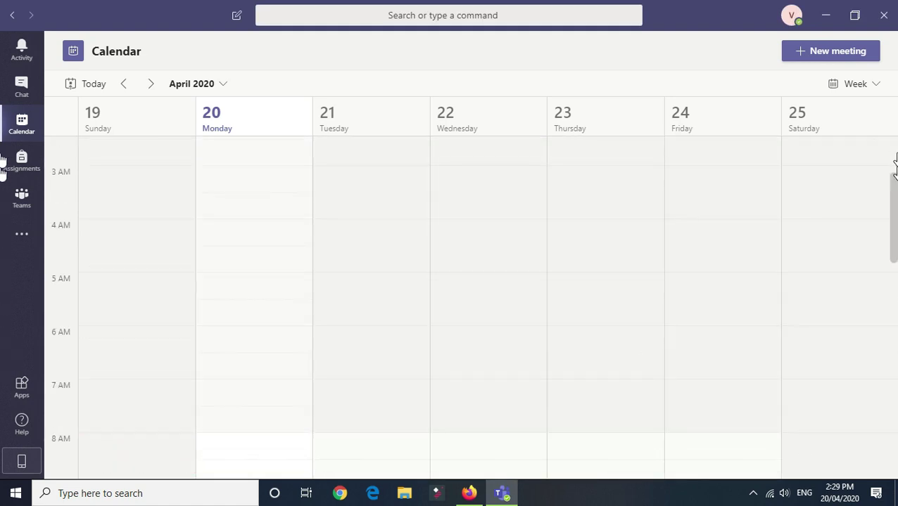
scroll(895, 162, "up", 3)
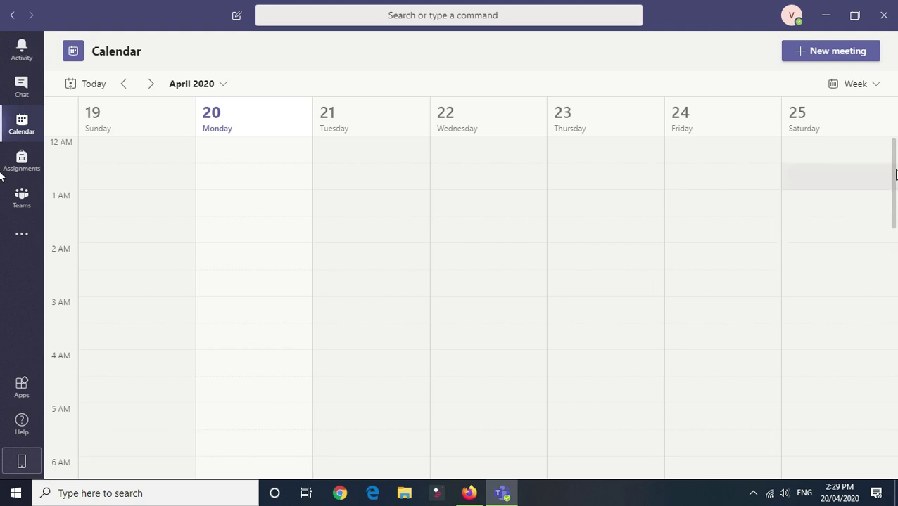
scroll(894, 281, "down", 5)
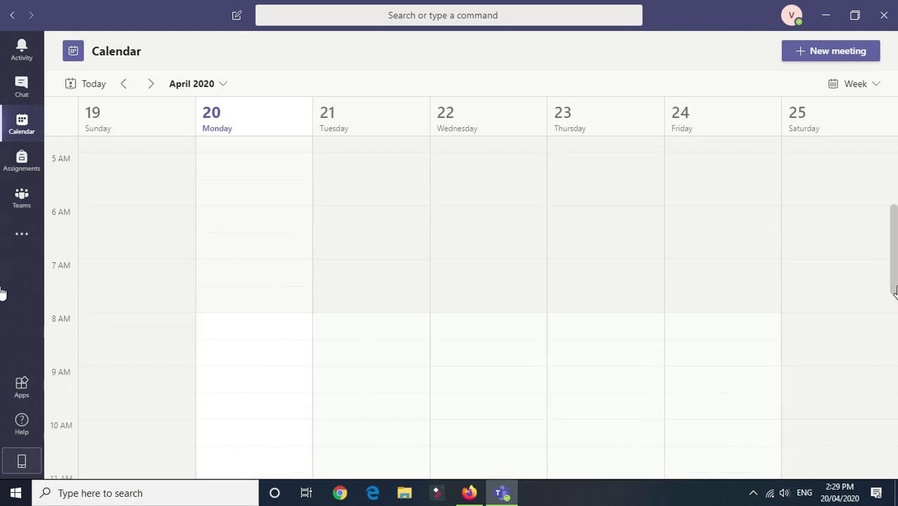
scroll(895, 337, "down", 12)
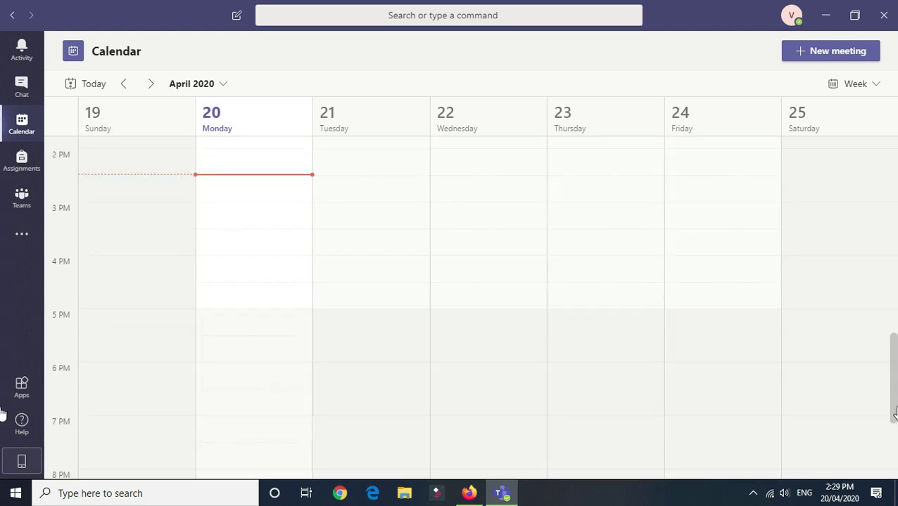
scroll(895, 389, "up", 3)
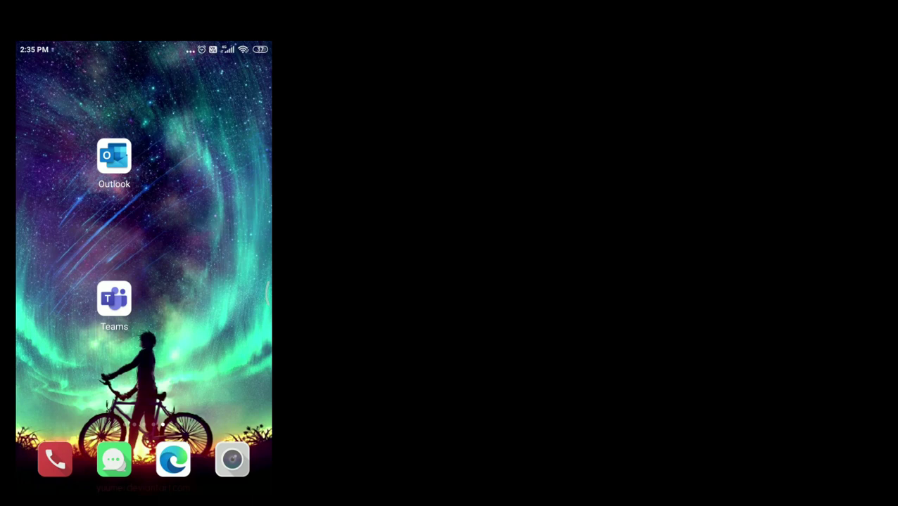
Launch Outlook on the phone and enter the school account's e-mail address to add it
left_click(114, 156)
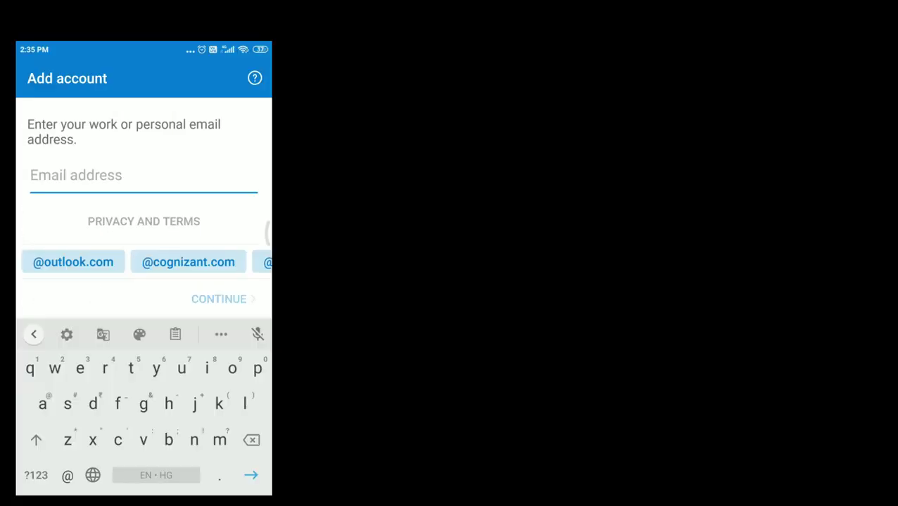
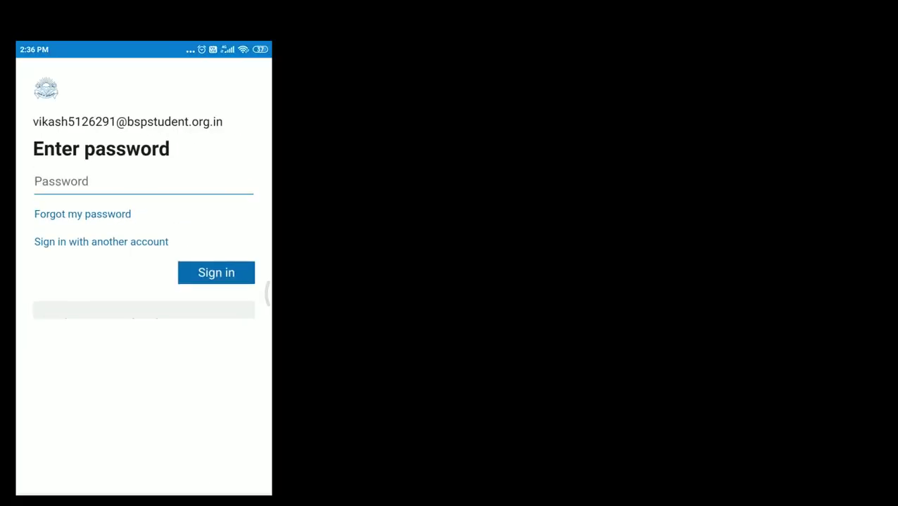
Enter the account password and sign in to Outlook
left_click(36, 440)
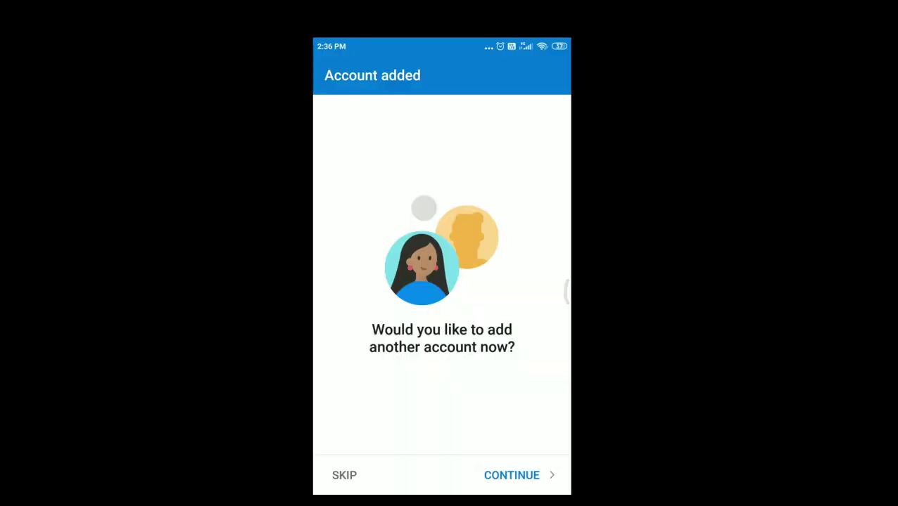
left_click(517, 475)
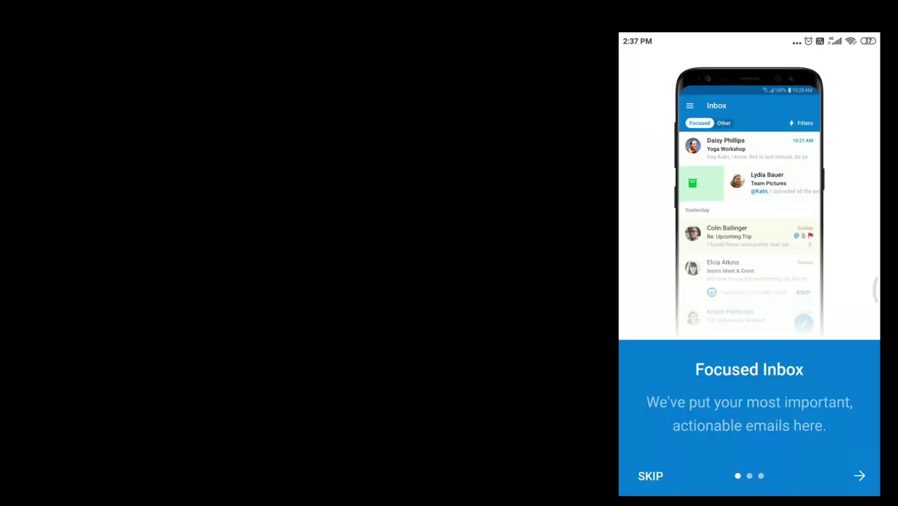
Skip the Outlook tour and check that Drafts, Archive, the week's calendar and the inbox are empty
left_click(859, 477)
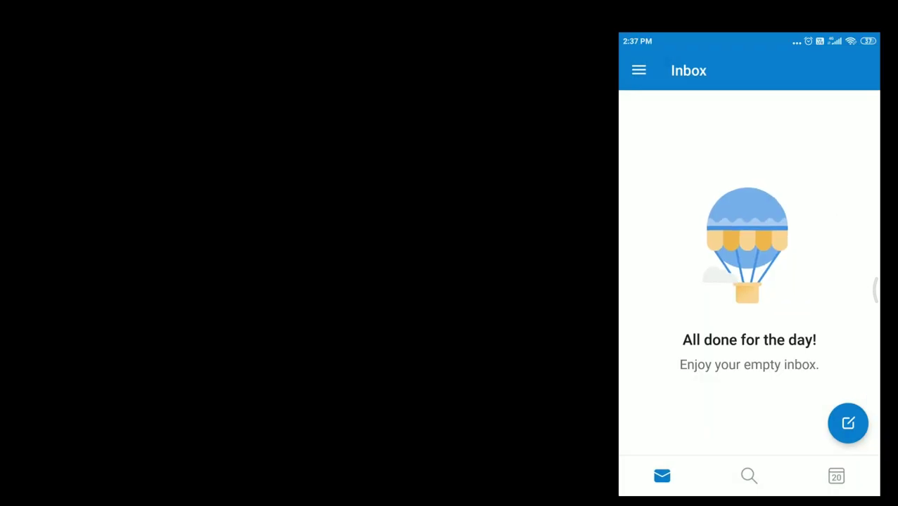
left_click(639, 70)
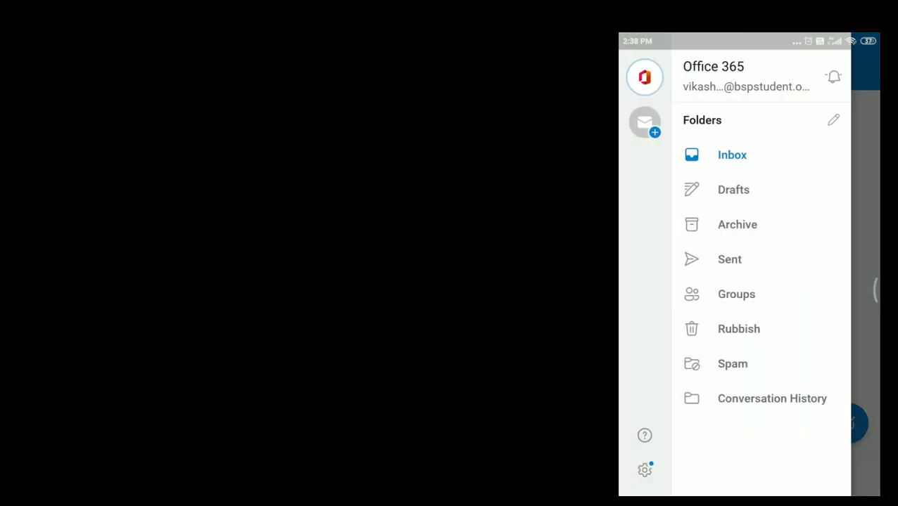
left_click(733, 190)
left_click(639, 70)
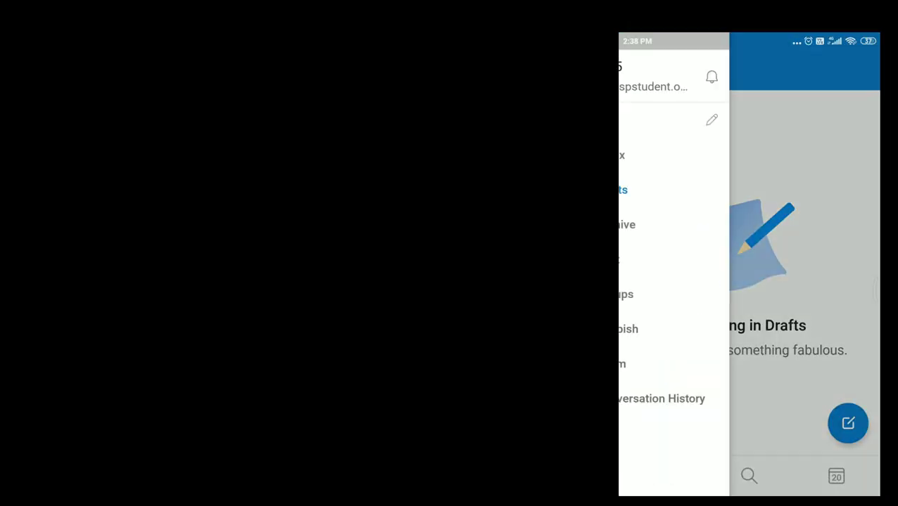
left_click(737, 224)
left_click(640, 70)
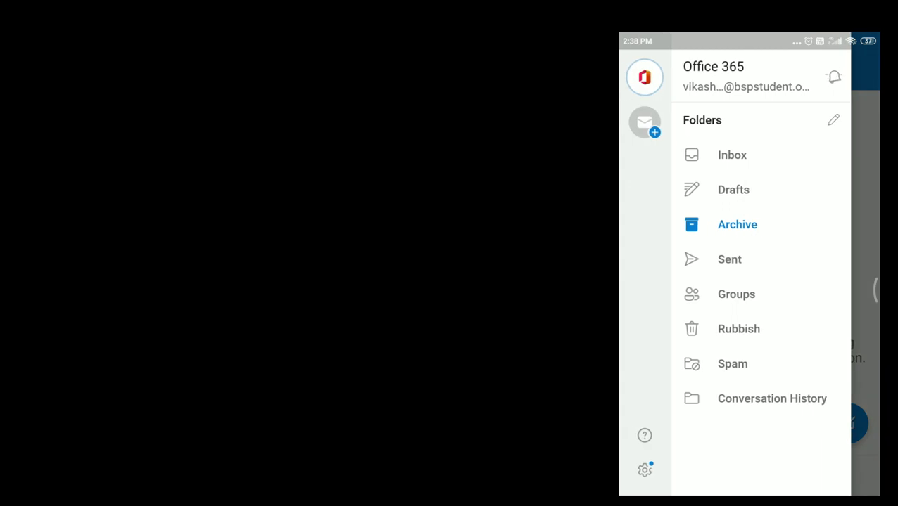
left_click(731, 155)
left_click(835, 476)
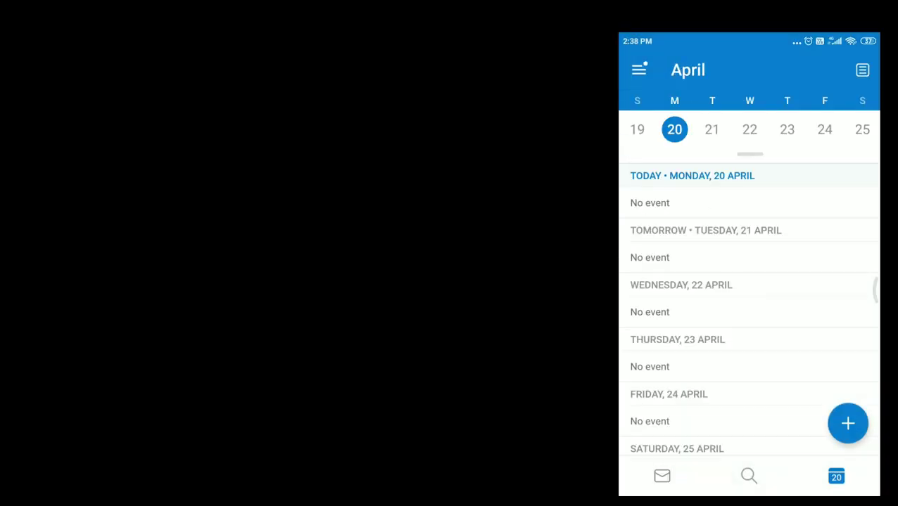
left_click(662, 477)
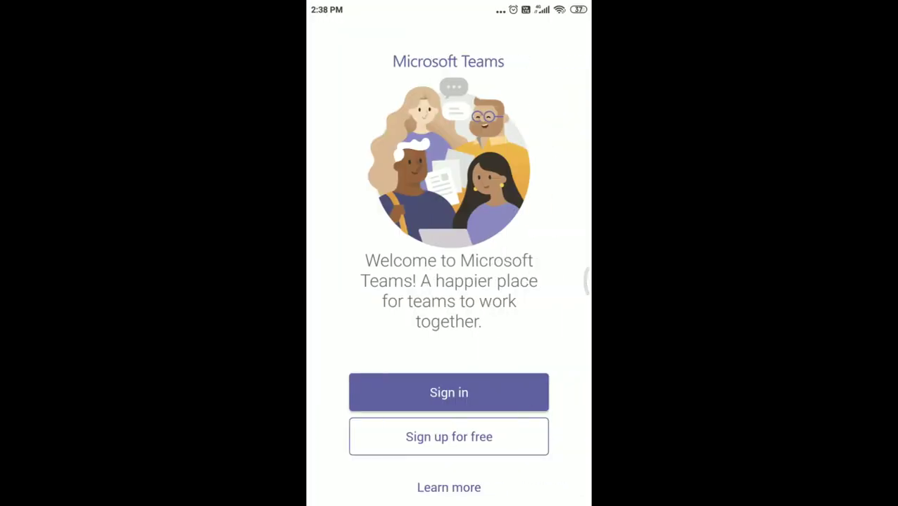
Sign in to Teams on the phone with the already-added school account and advance through the welcome pages
left_click(448, 393)
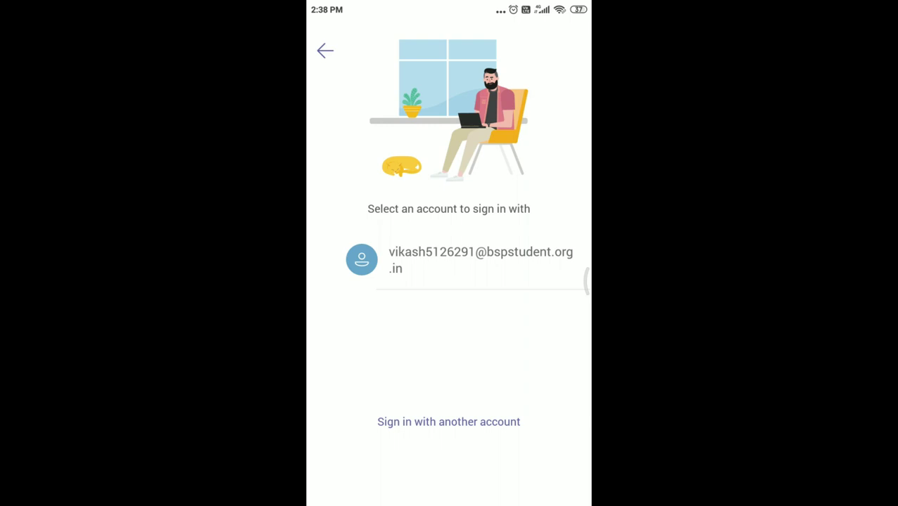
left_click(513, 256)
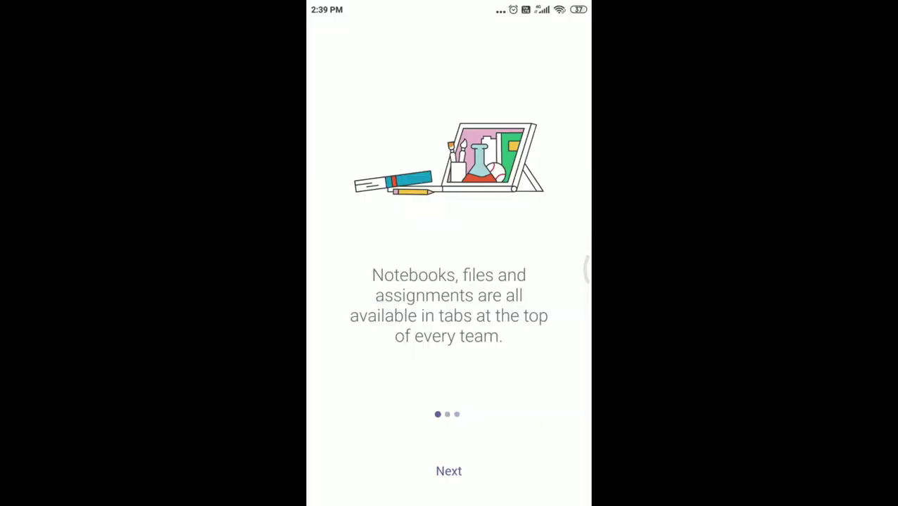
left_click(448, 471)
left_click(448, 472)
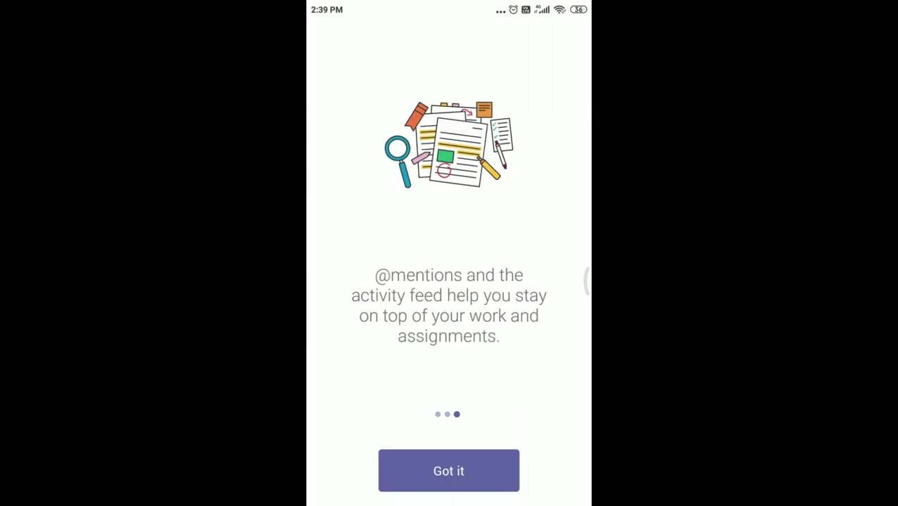
Dismiss the welcome tour and confirm the Teams, Assignments and Calendar tabs are empty
left_click(448, 471)
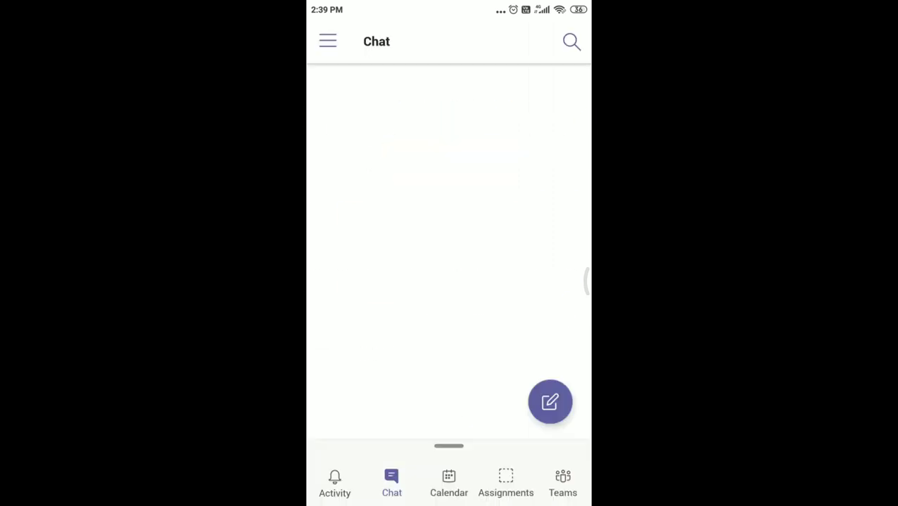
left_click(562, 483)
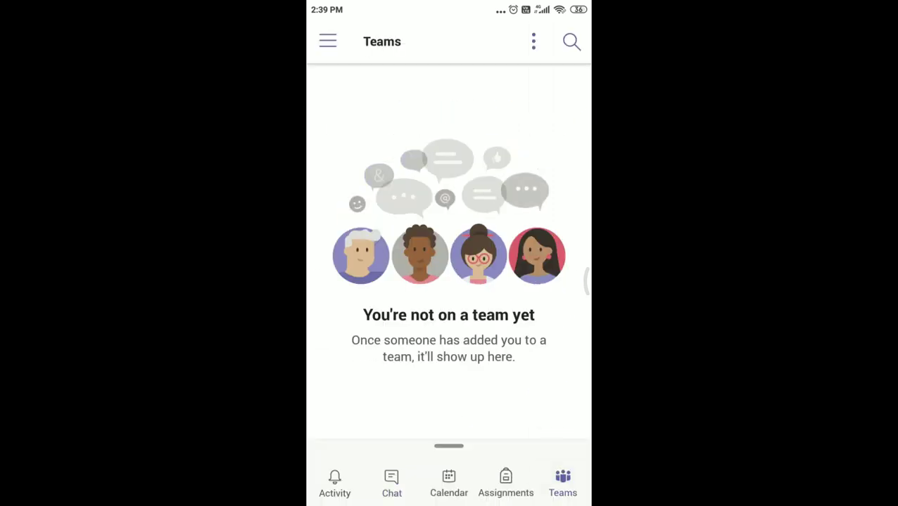
left_click(506, 482)
left_click(448, 483)
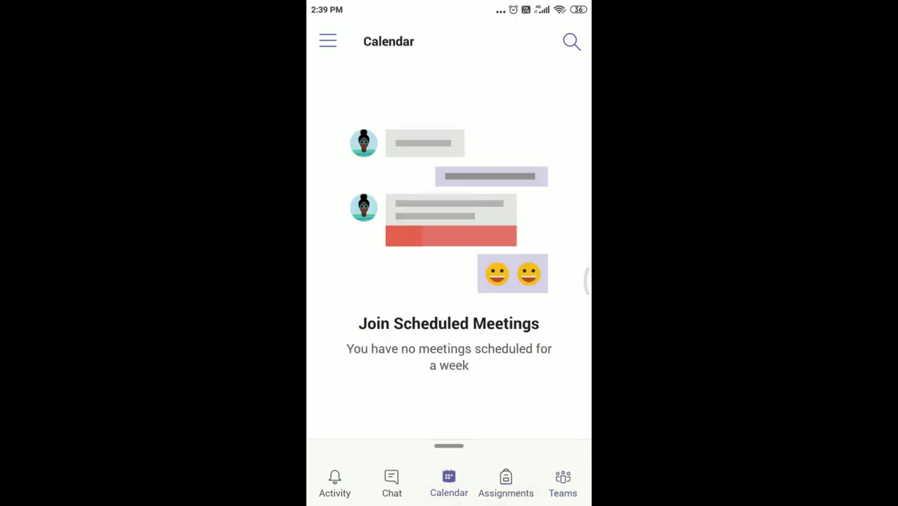
Check the side navigation menu, then go through Chat to the empty Activity feed
left_click(328, 41)
left_click(563, 282)
left_click(391, 483)
left_click(334, 483)
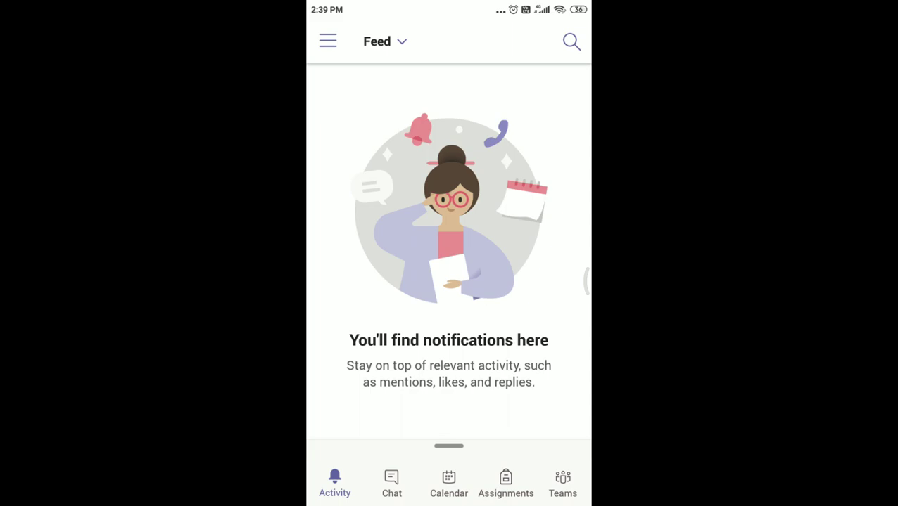